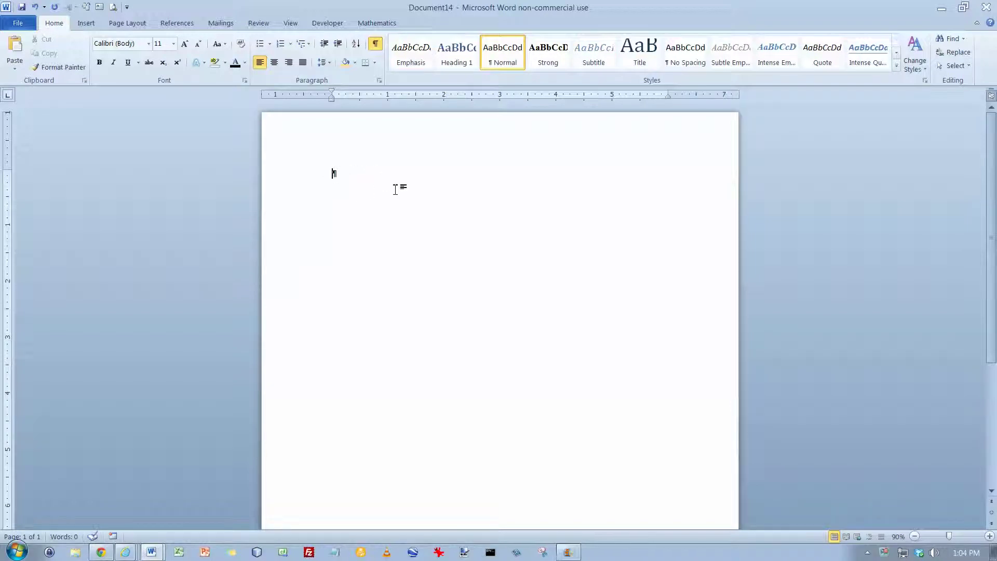
Start an automatically numbered list with "1." and check the AutoCorrect choices offered for it.
text(1.)
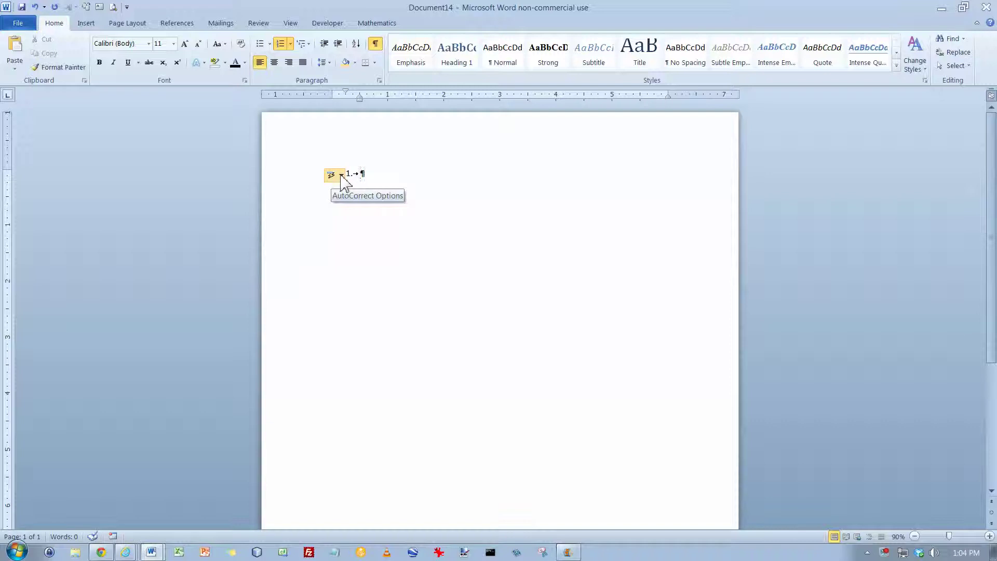
click(340, 176)
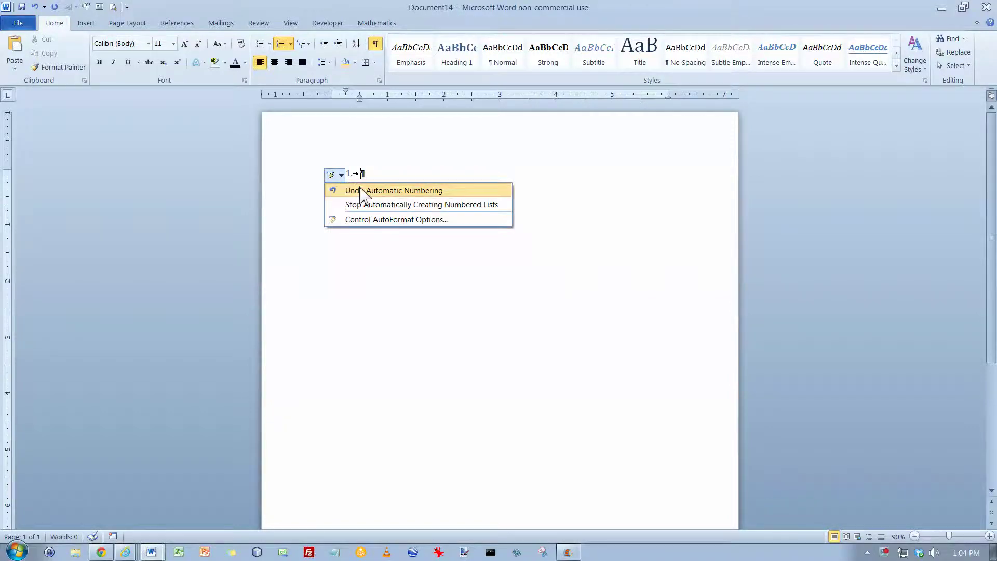
click(361, 190)
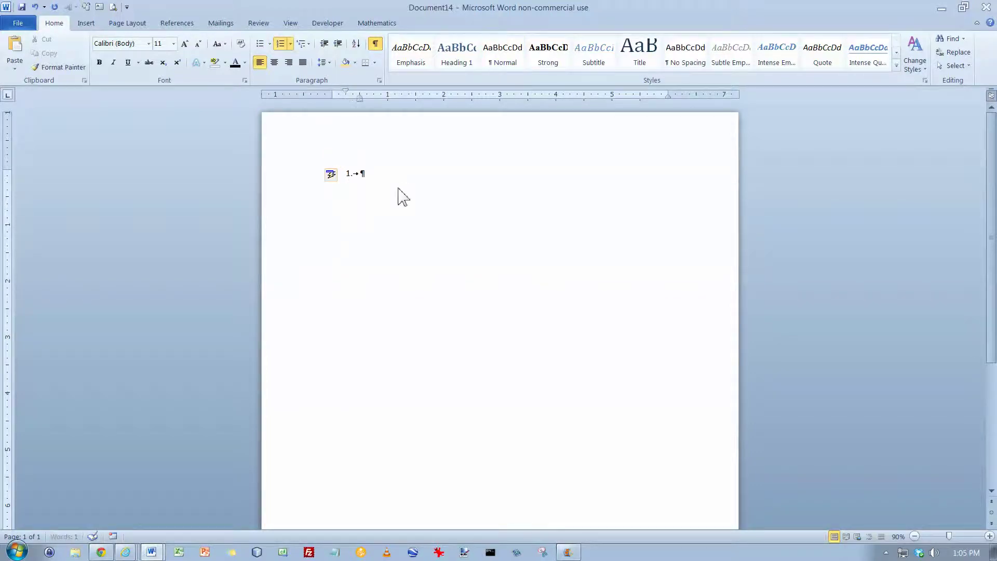
click(340, 176)
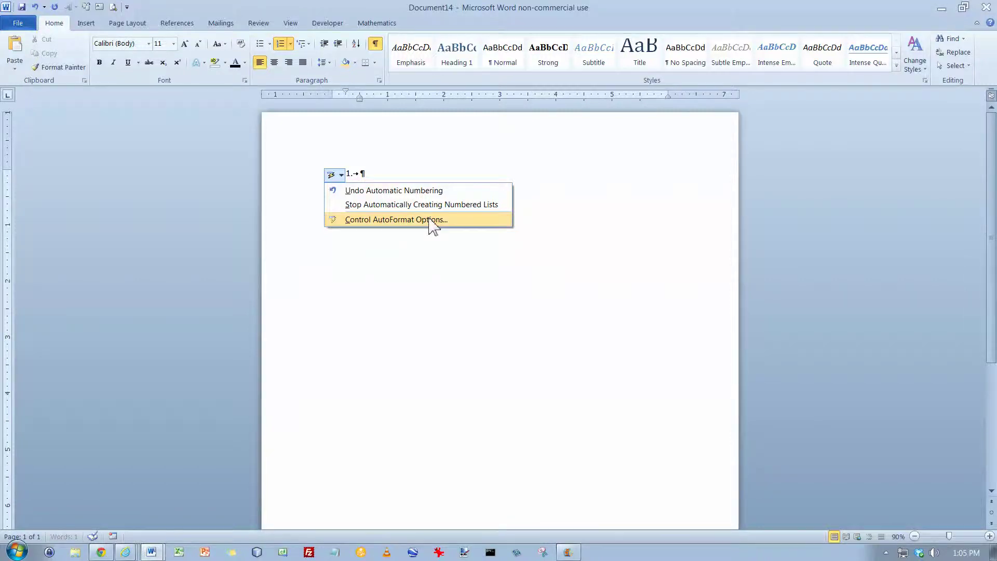
click(373, 174)
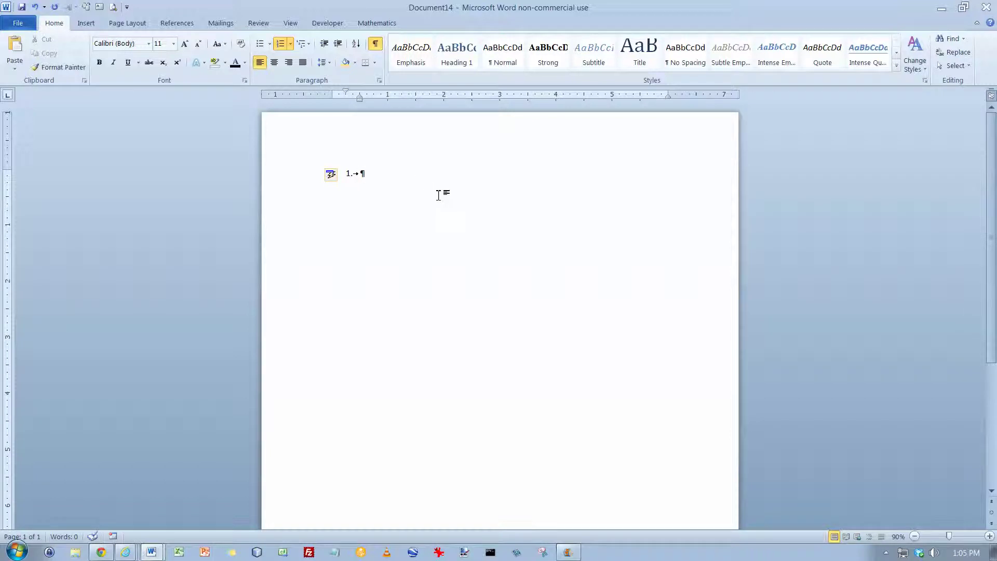
Enter Larry, Curly and Moe as three numbered items and end the list after Moe.
text(Larry)
key(Return)
text(Curly)
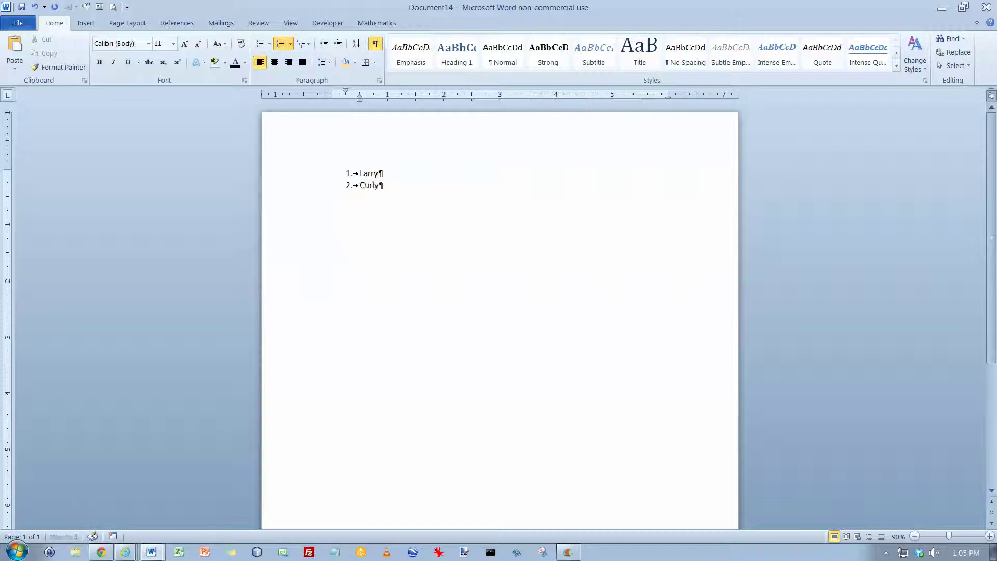
key(Return)
text(Moe)
key(Return)
key(Return)
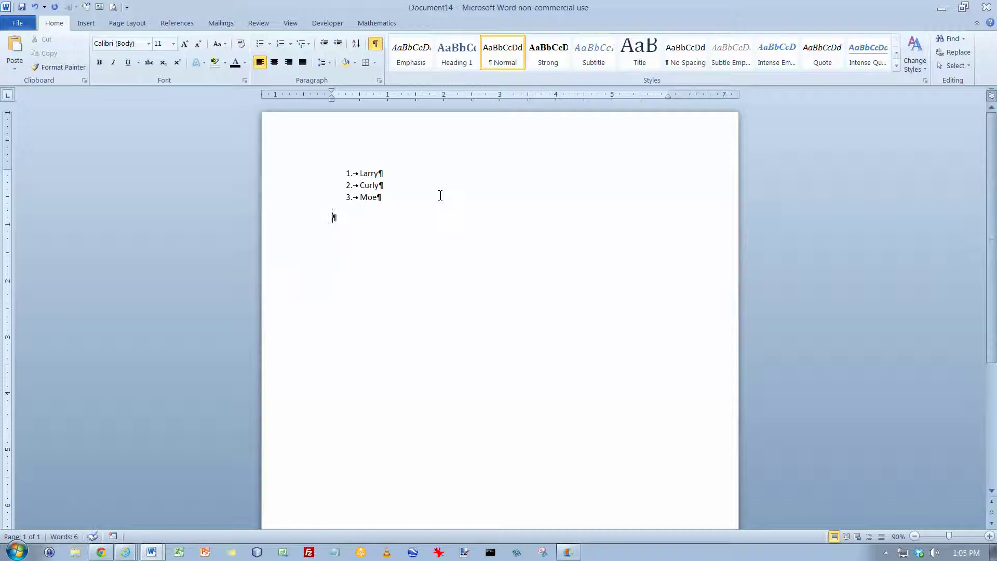
Insert a new numbered item, Shemp, directly after Larry.
click(388, 177)
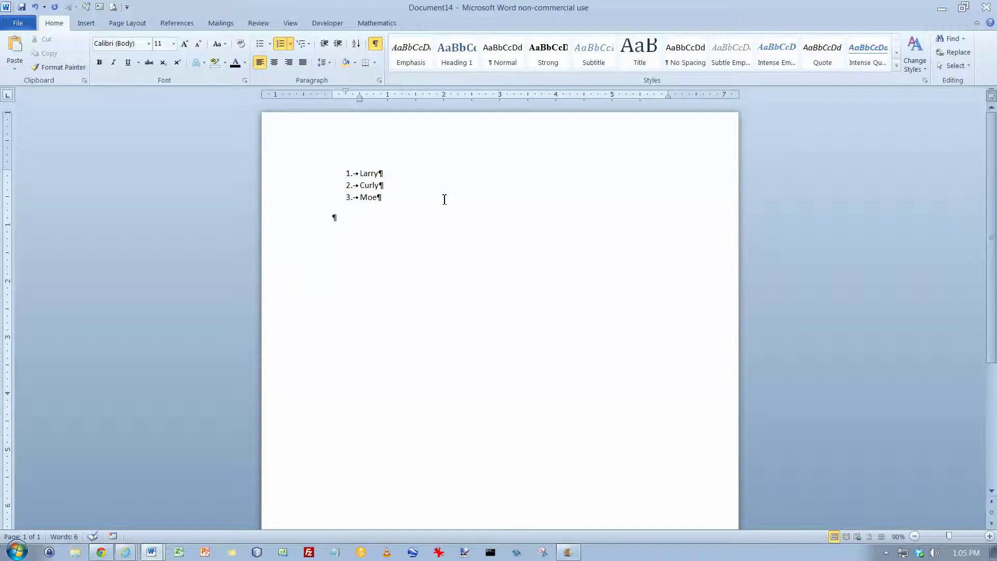
key(Return)
text(Shemp)
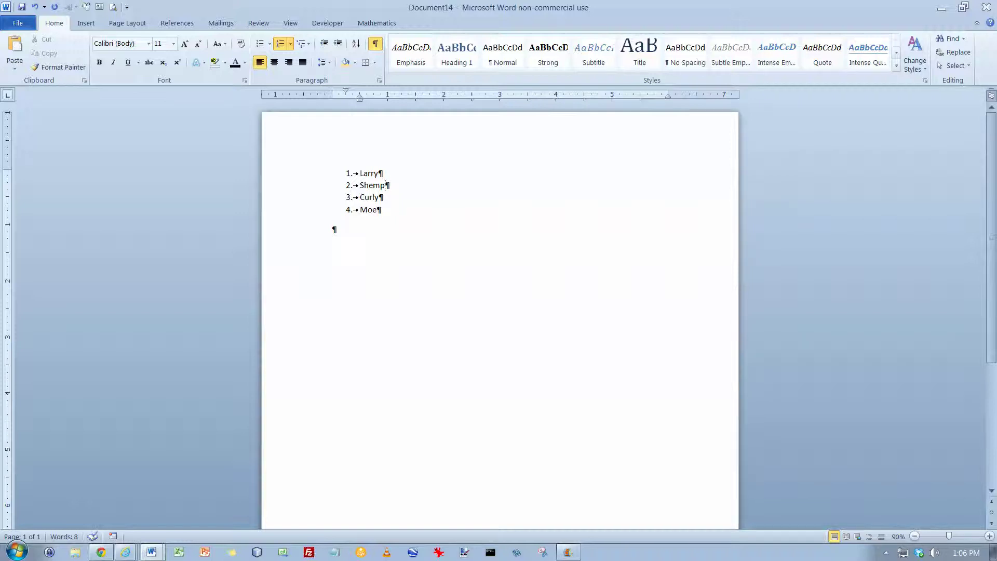
Below Moe, create an automatic lettered list starting at "a." with items jkljkljkl, jkljkljlk and jklj;jkl;, and end it.
click(341, 231)
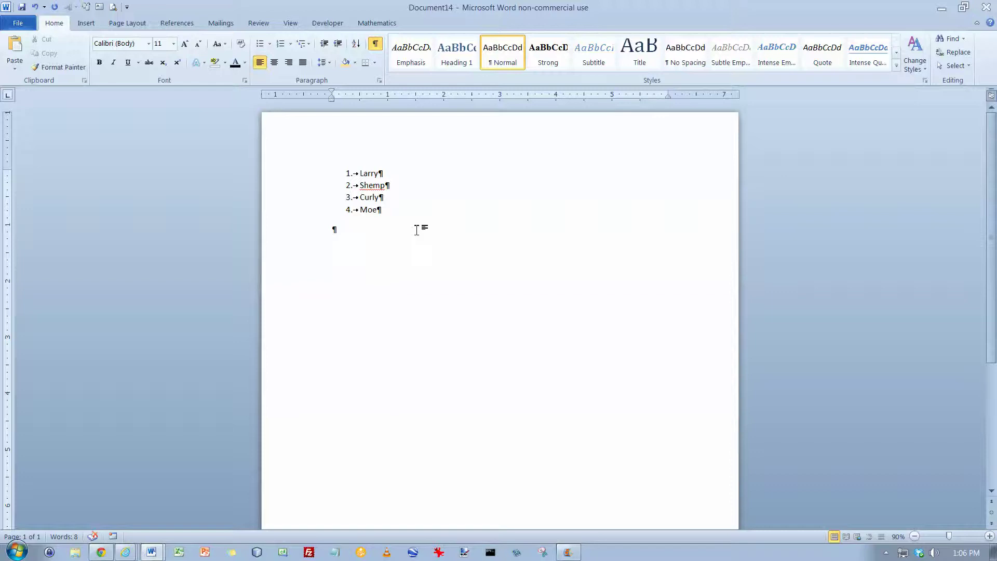
text(a.)
key(space)
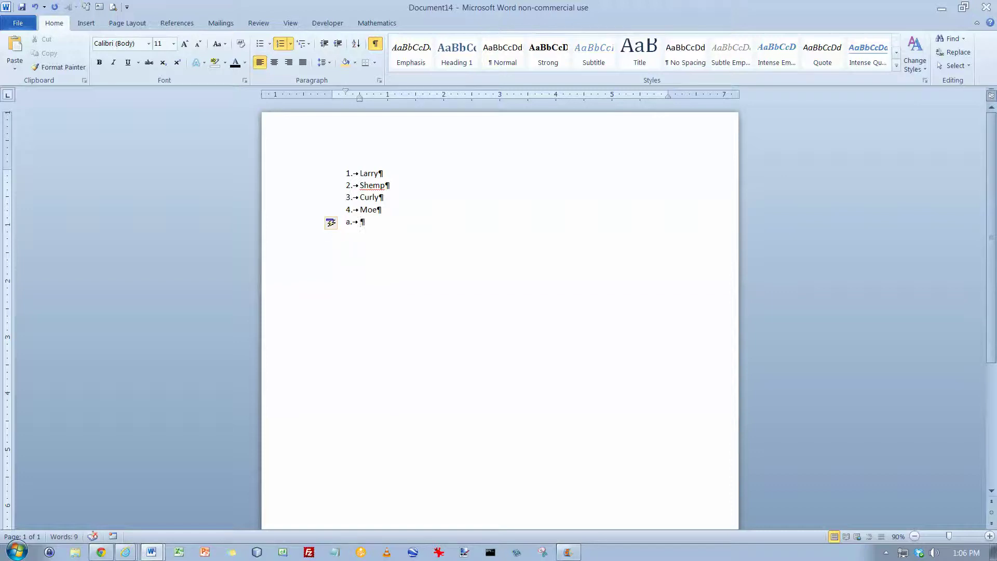
text(jkljkljkl)
key(Return)
text(jkljkljlk)
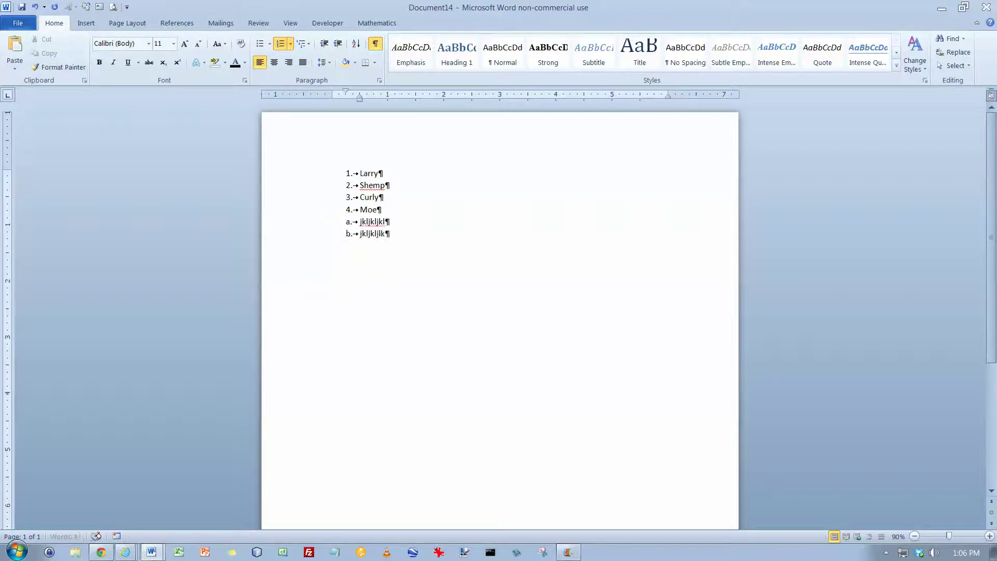
key(Return)
text(jklj;jkl;)
key(Return)
key(Return)
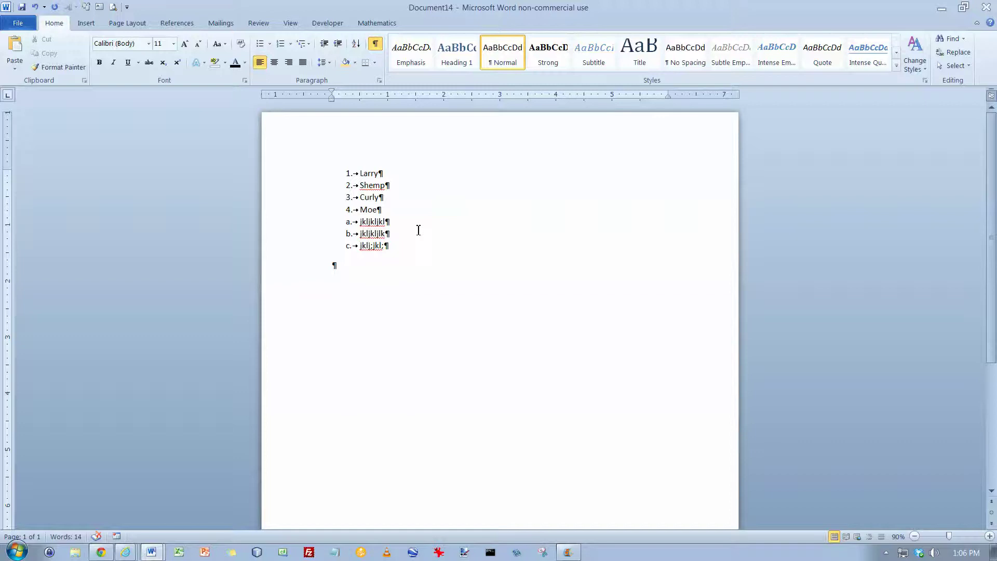
Try starting an automatic list in the "1)" format below the lettered items, and end it without adding text.
key(Return)
text(1)→¶)
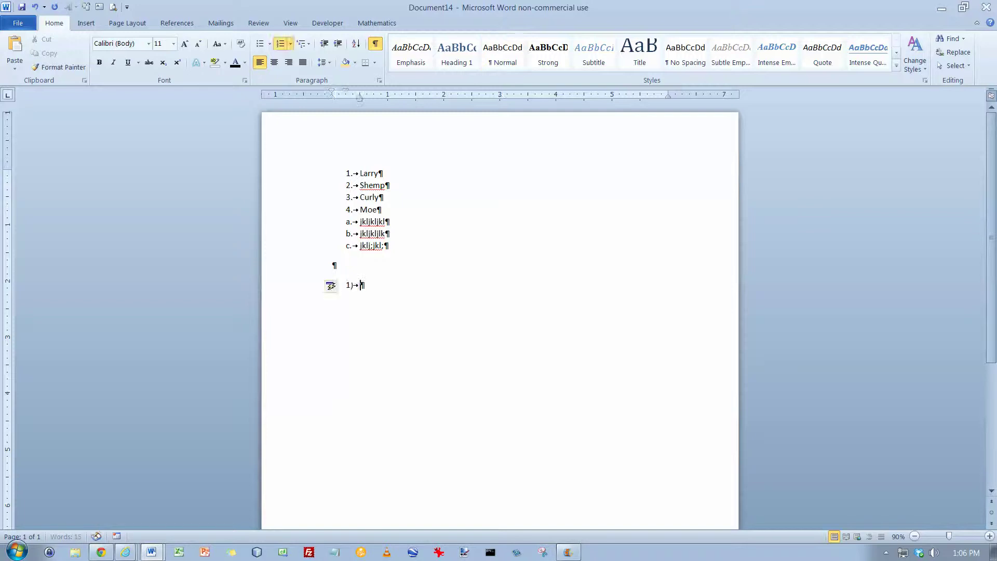
key(Return)
key(Return)
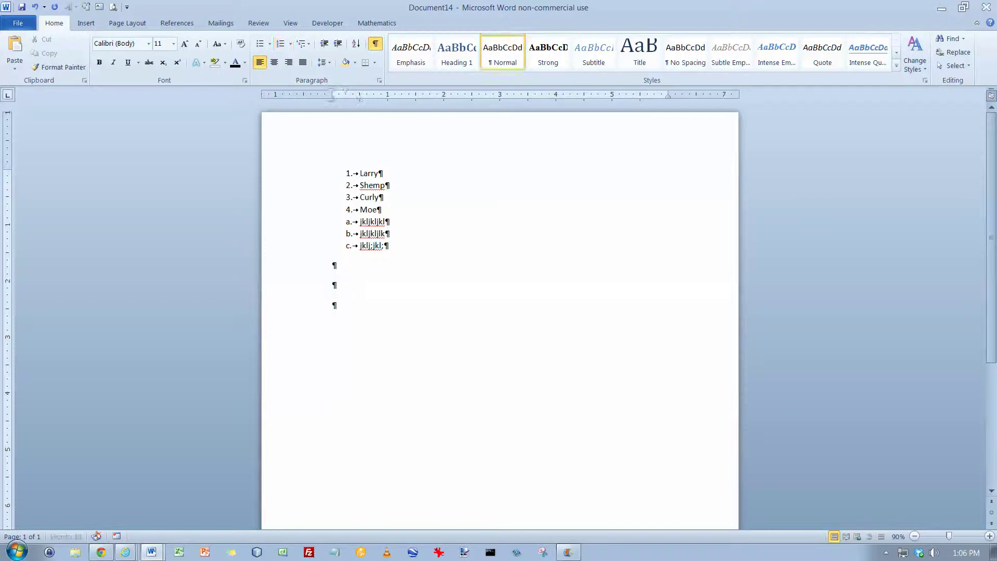
Try the "(1)" automatic numbering format on the blank line below the lists, and remove it.
key(Up)
text((1))
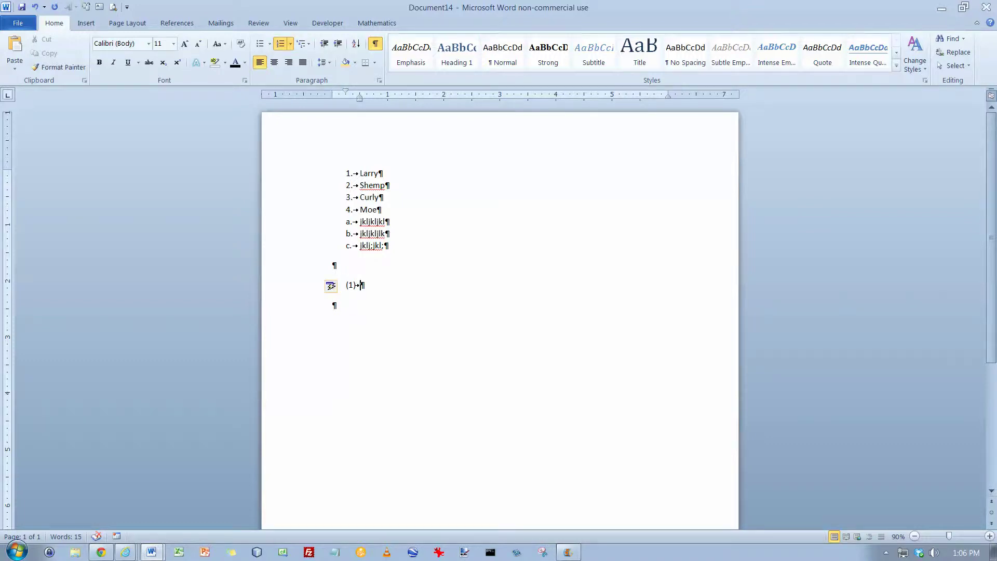
key(BackSpace)
key(BackSpace)
key(BackSpace)
key(BackSpace)
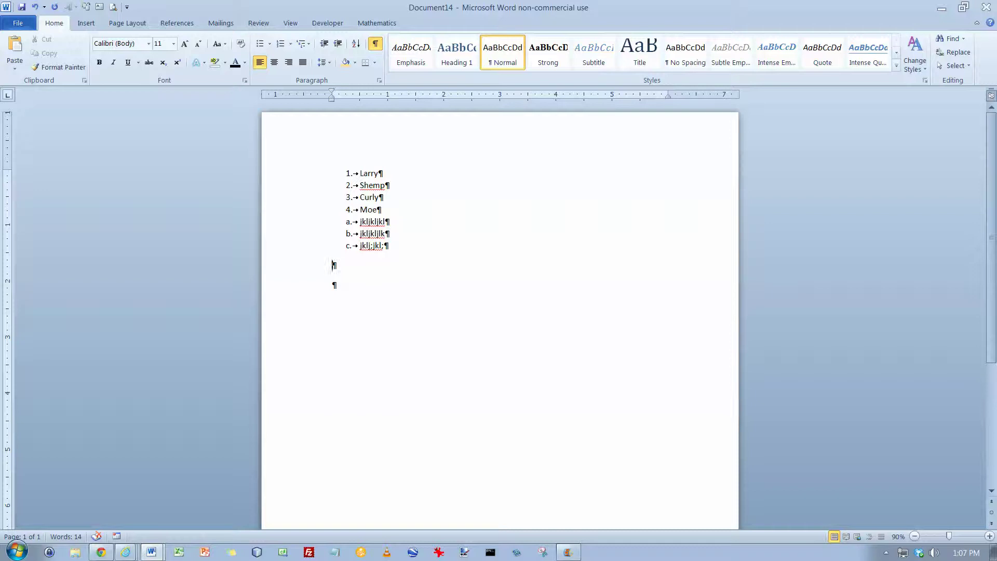
Try an automatic uppercase "A." list directly below the lettered items, and end it without adding text.
text(A.→)
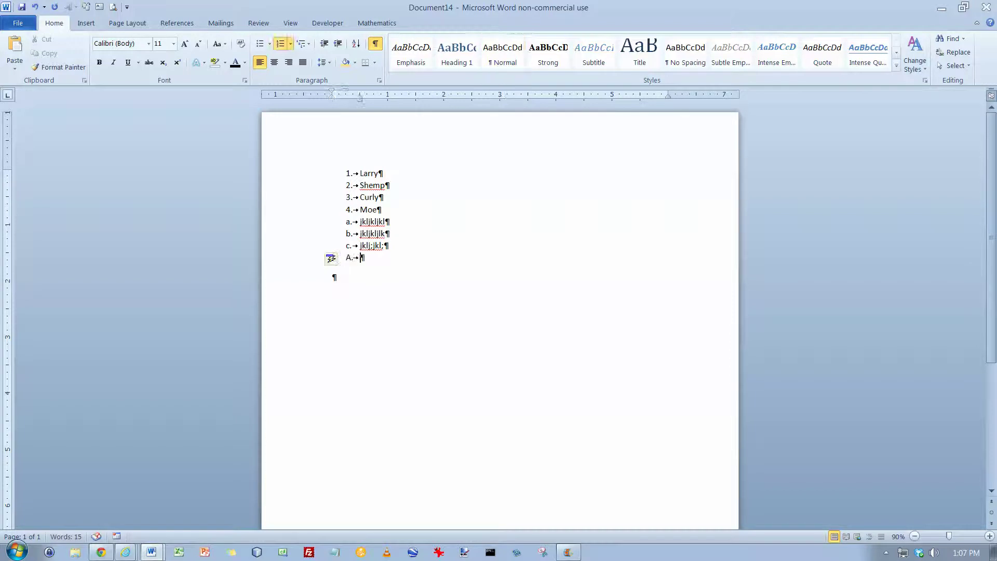
key(Return)
key(Return)
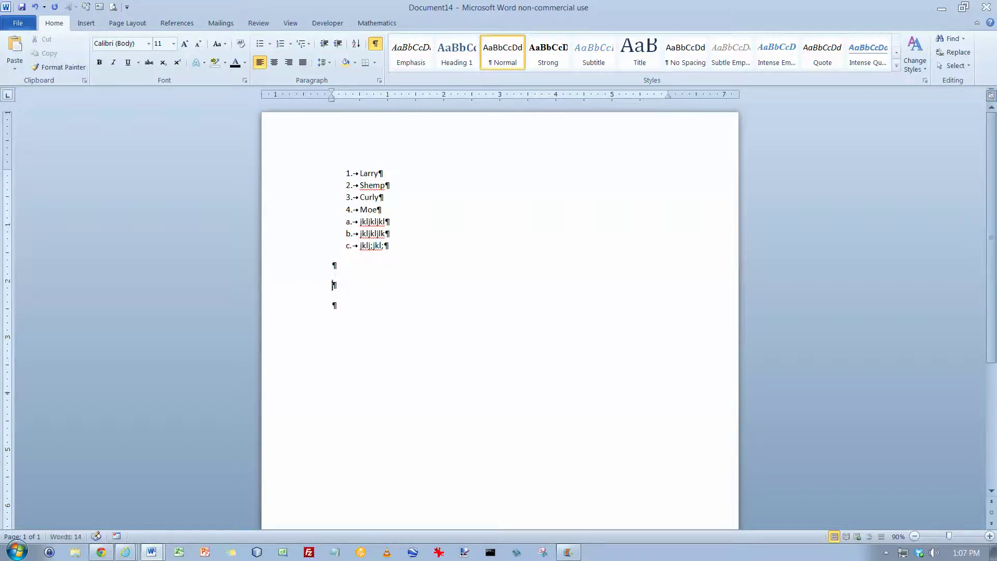
Try the lowercase Roman "i." automatic numbering format on the blank line, and clear it again.
text(i.→)
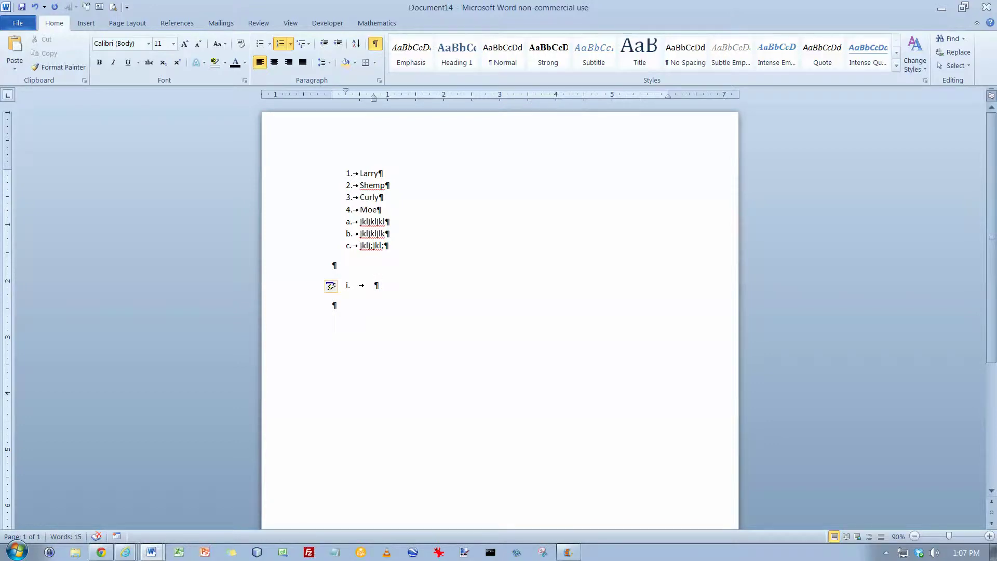
key(BackSpace)
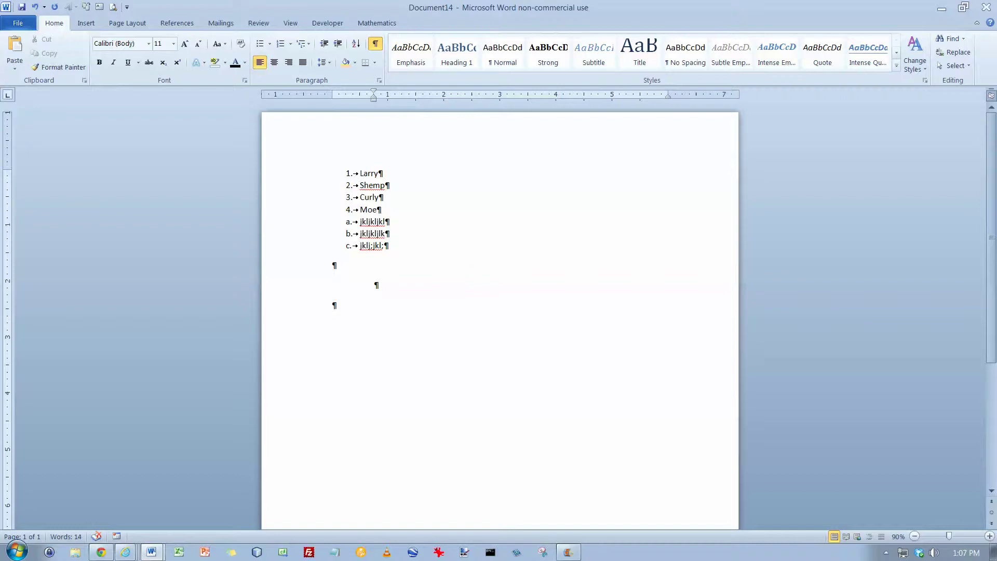
key(BackSpace)
text(i.)
key(BackSpace)
key(BackSpace)
Delete the three lettered items a. to c. below Moe.
click(390, 185)
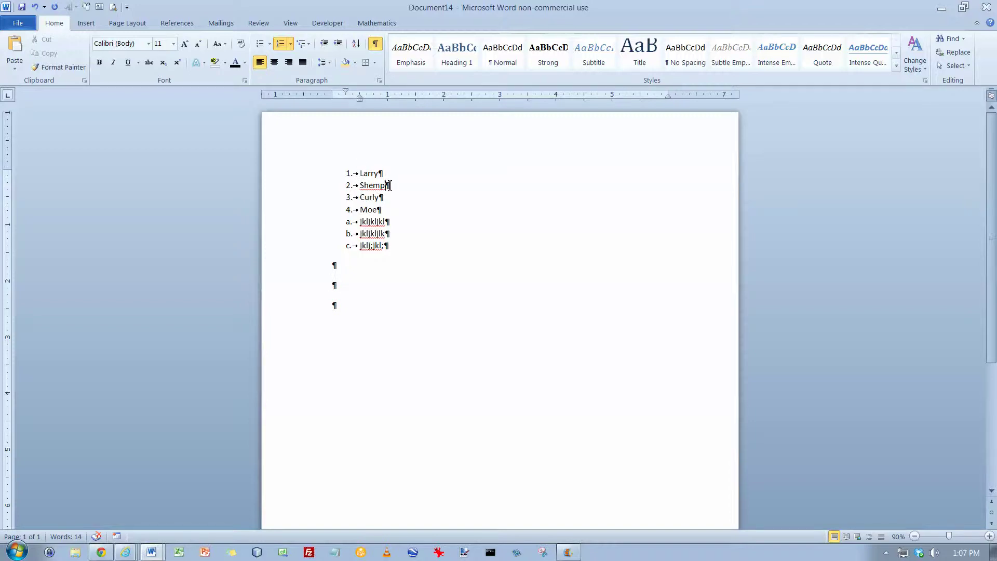
drag(344, 221, 406, 248)
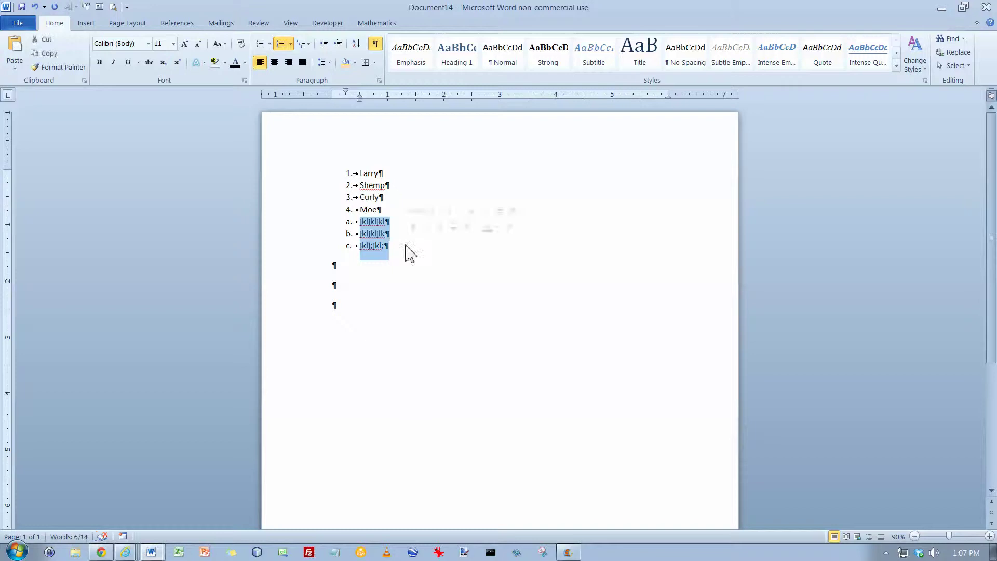
key(Delete)
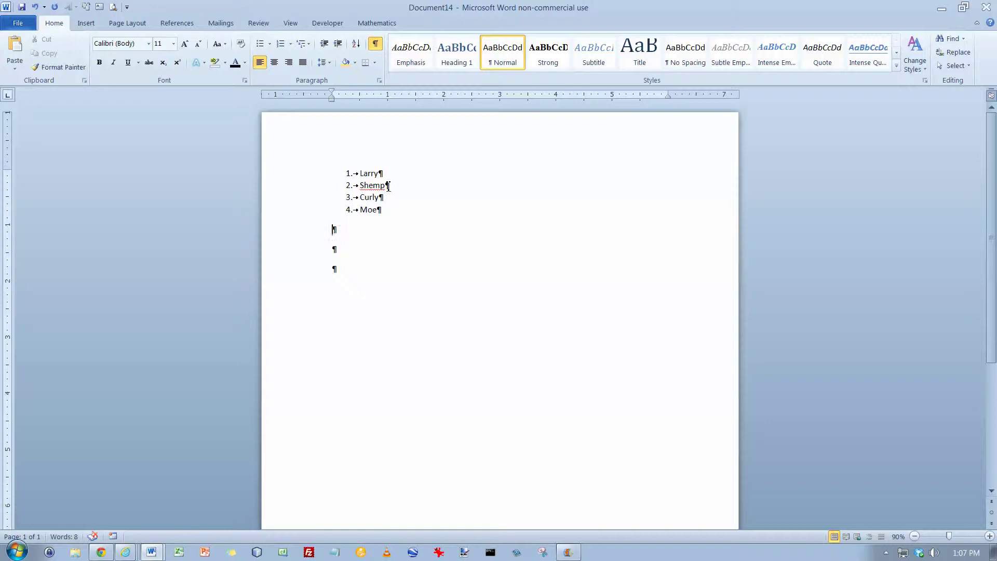
Apply italic and underline to only the paragraph mark after Shemp to format that item's number.
drag(389, 186, 396, 186)
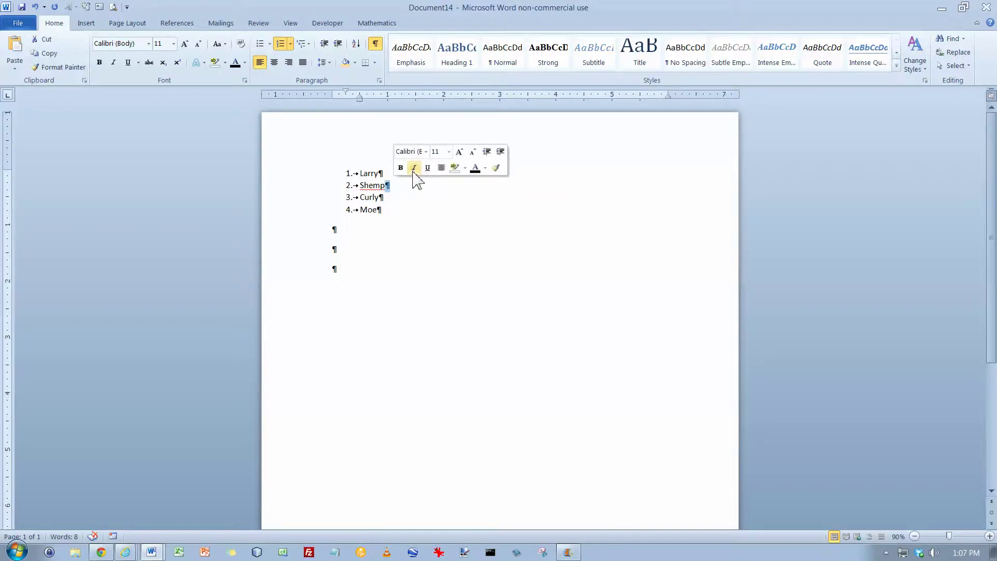
click(413, 167)
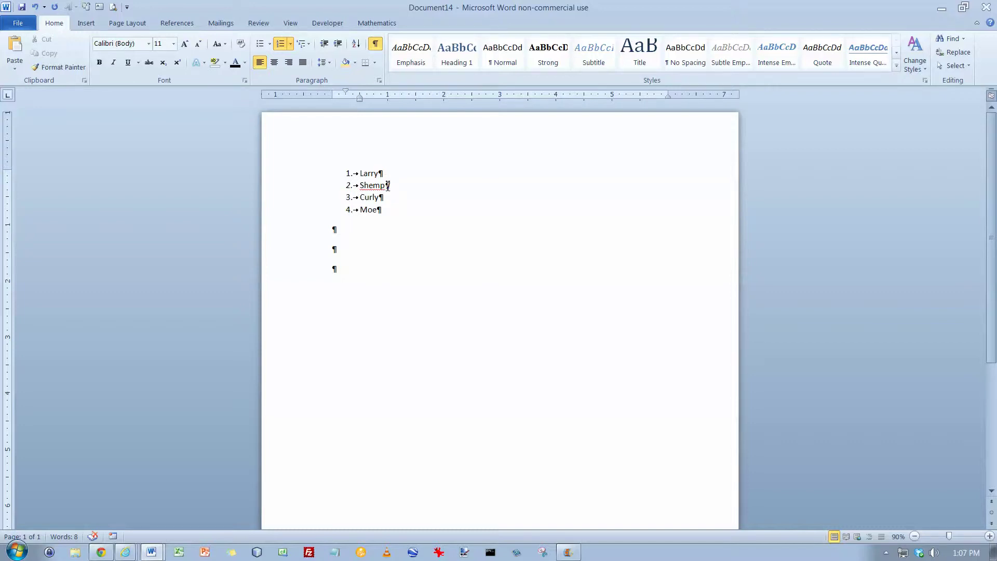
drag(386, 185, 392, 187)
key(ctrl+i)
click(393, 186)
drag(393, 187, 387, 185)
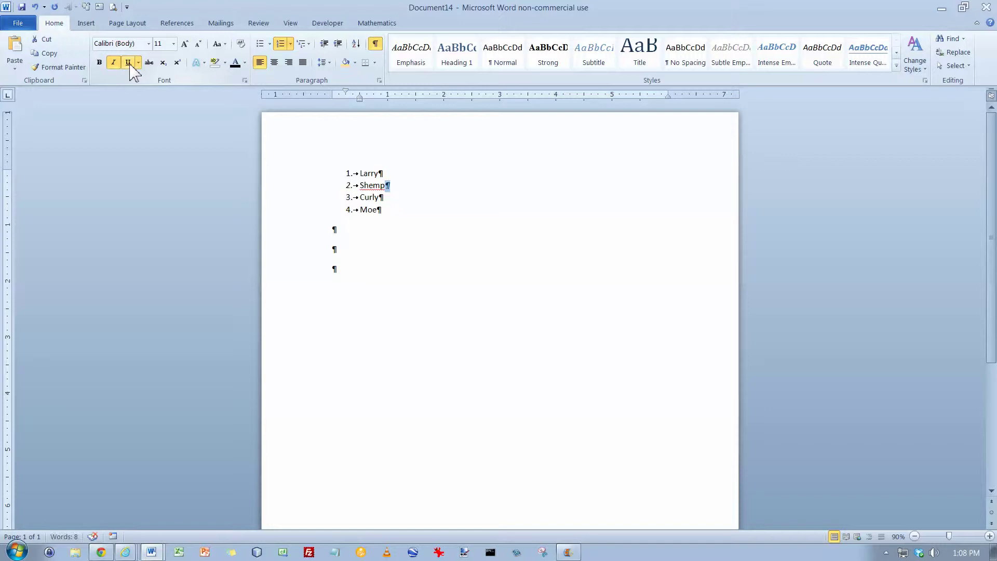
click(392, 191)
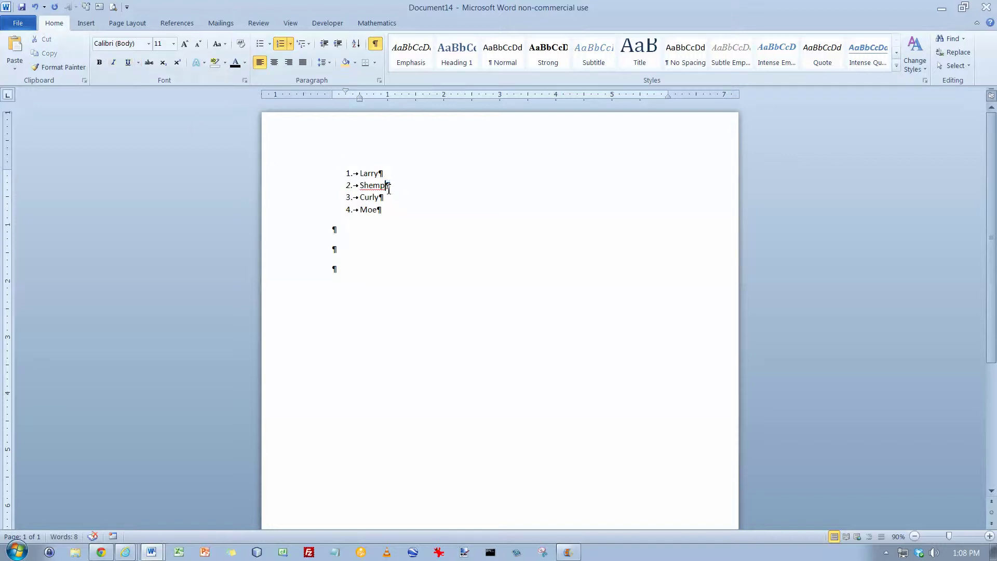
Make only the paragraph mark after Shemp bold and red so the item's number takes that formatting.
drag(393, 188, 387, 186)
click(99, 62)
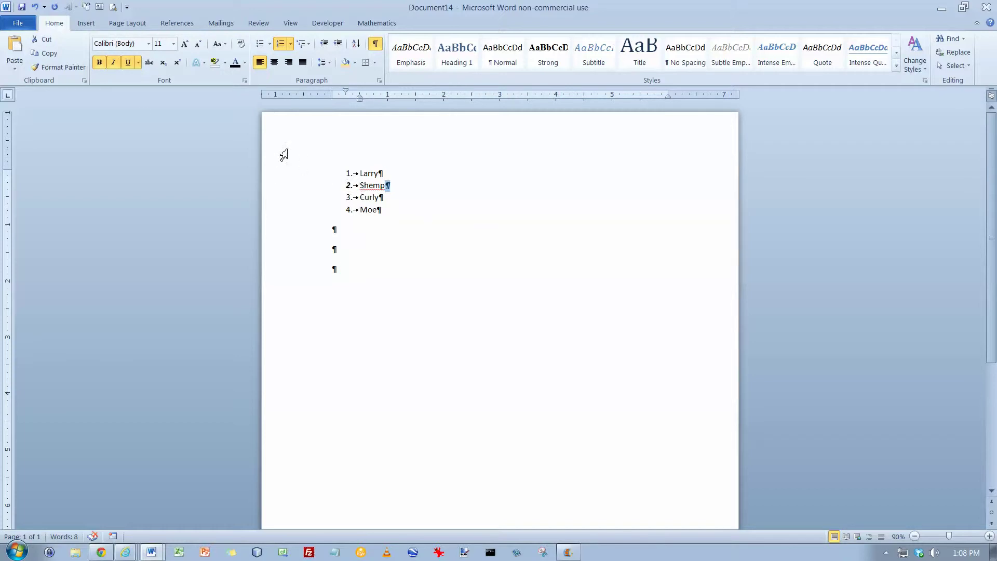
click(245, 63)
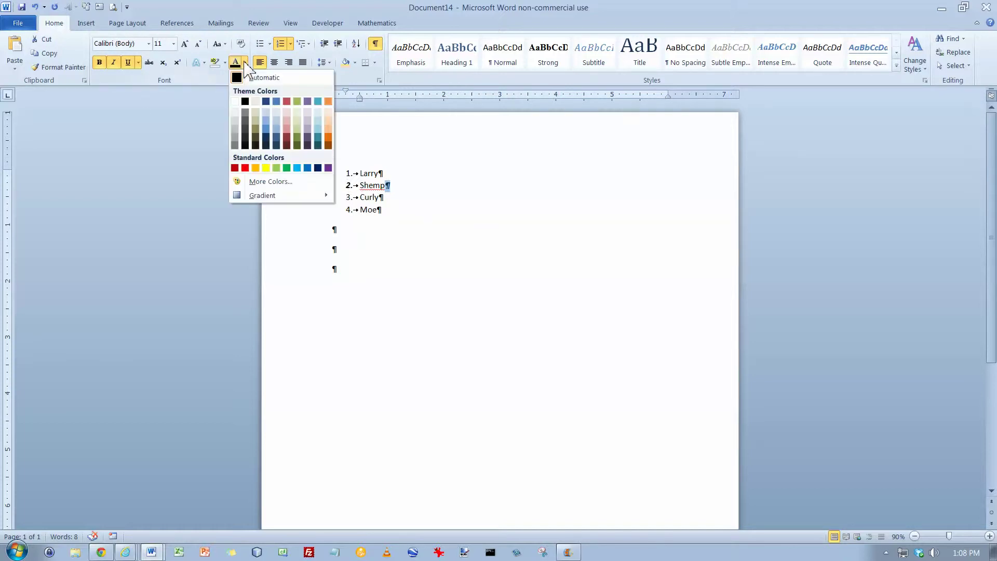
click(244, 168)
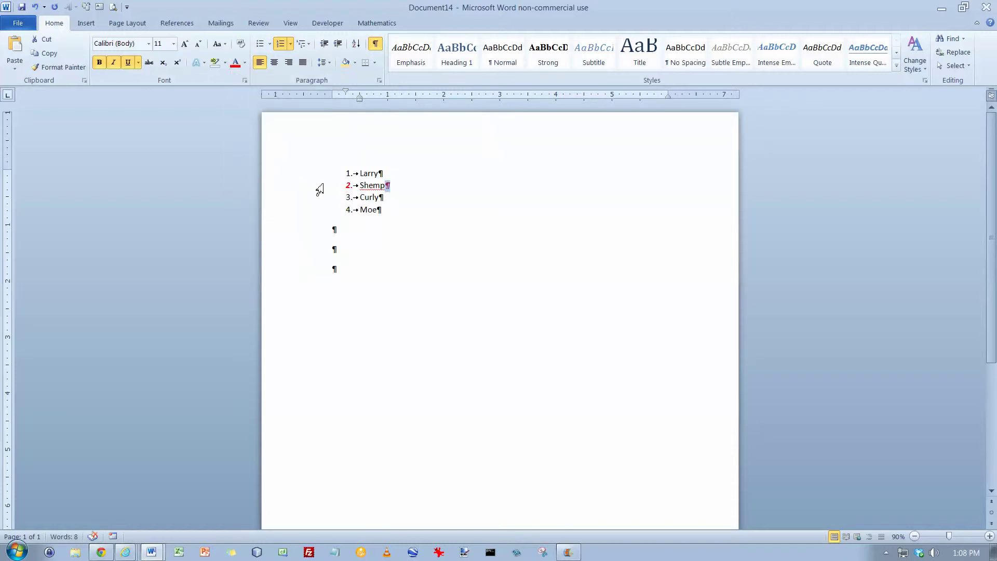
click(387, 188)
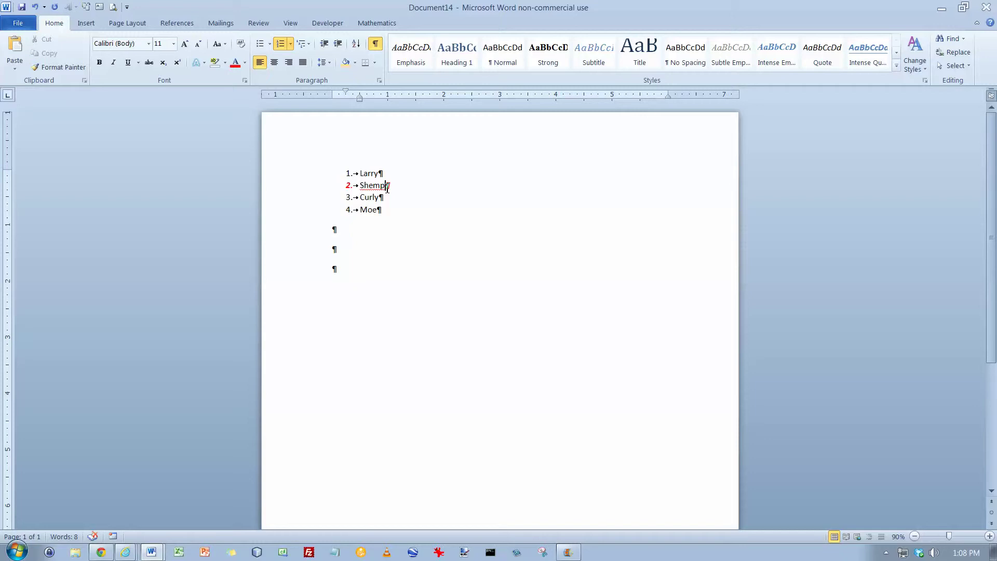
Remove bold and italic from the paragraph mark after Shemp and set its font color to Automatic.
double_click(390, 187)
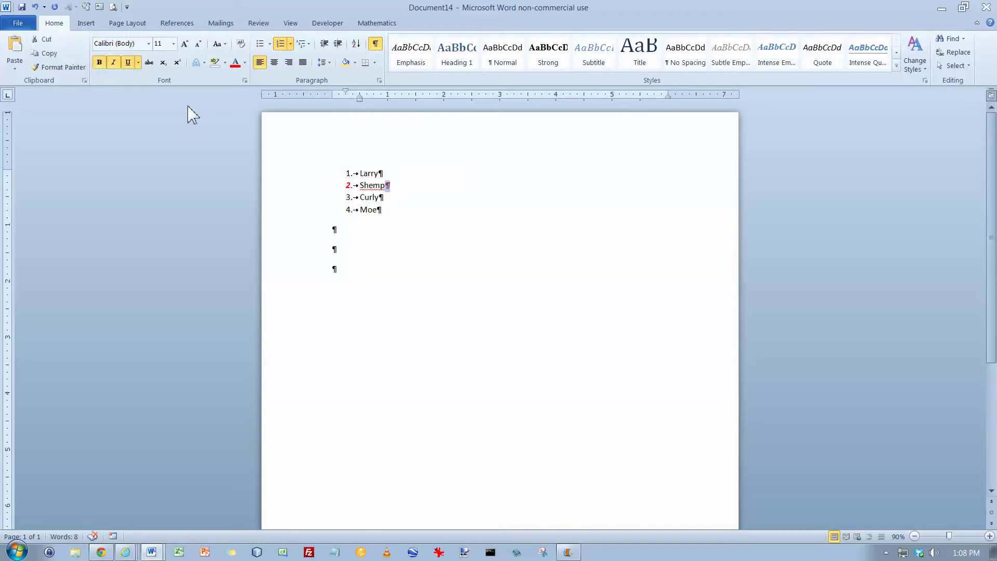
click(99, 62)
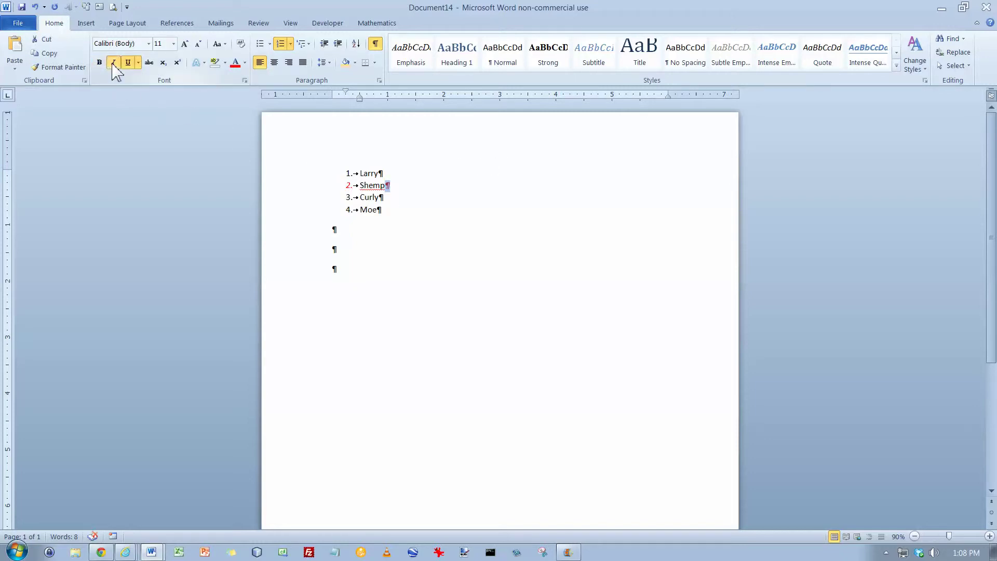
click(113, 63)
click(244, 63)
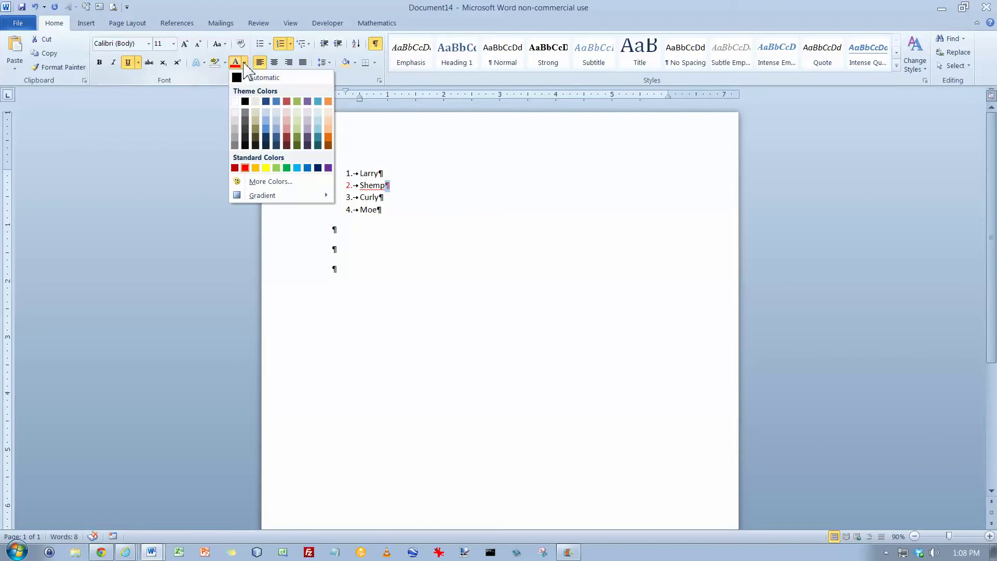
click(243, 77)
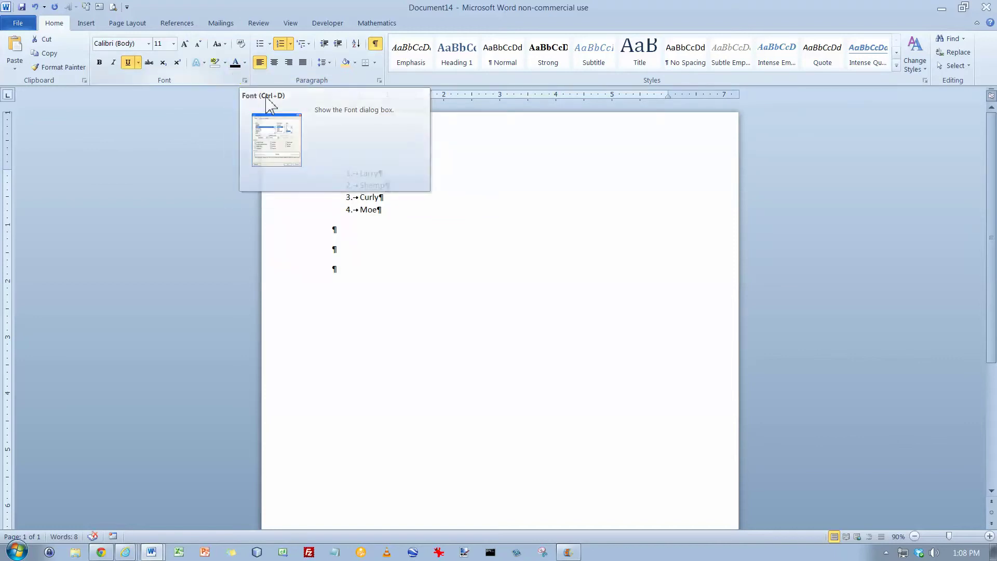
click(399, 187)
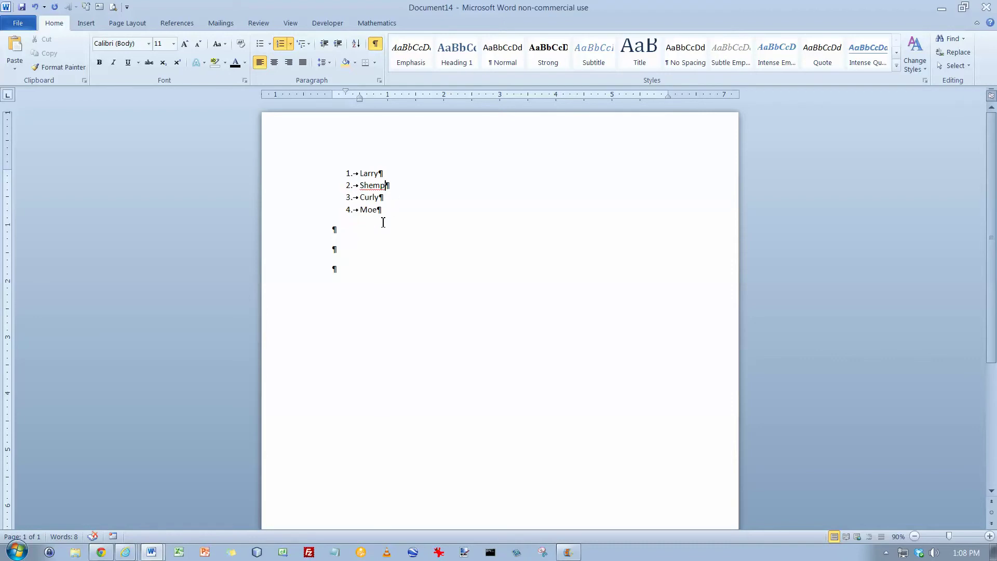
Place the insertion point at the end of the fourth list item, Moe.
click(387, 206)
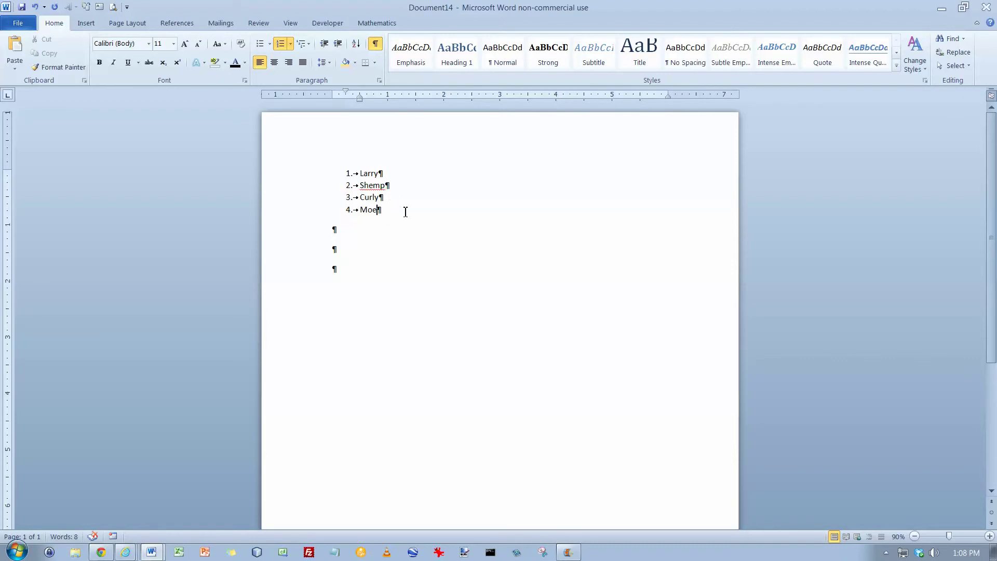